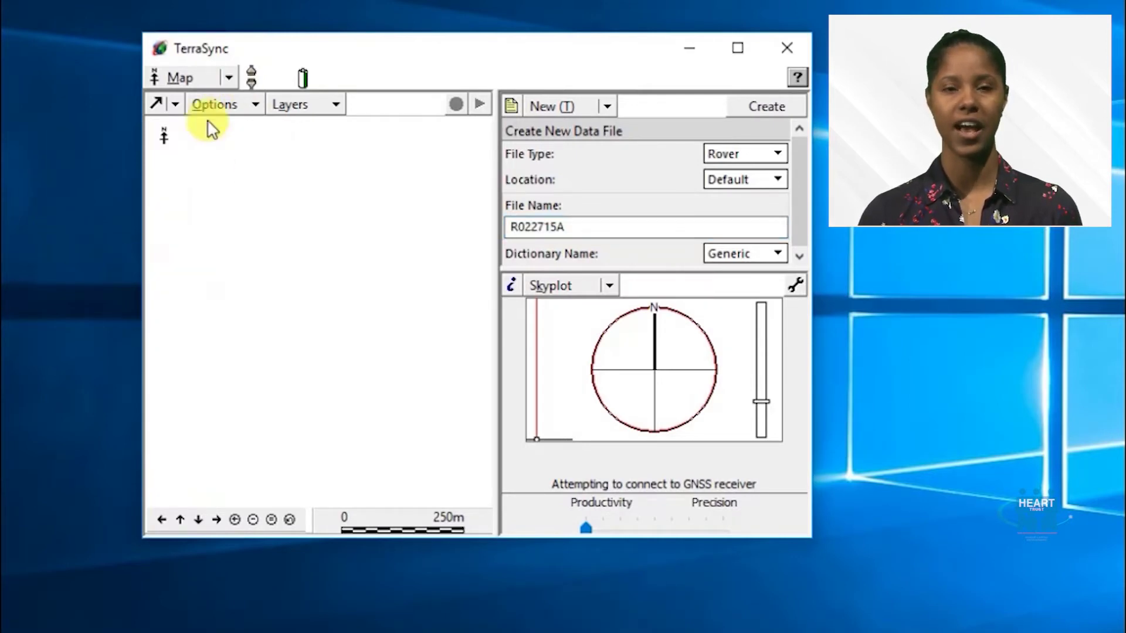
Step: Switch TerraSync's main pane to the Setup section from the section drop-down
click(230, 78)
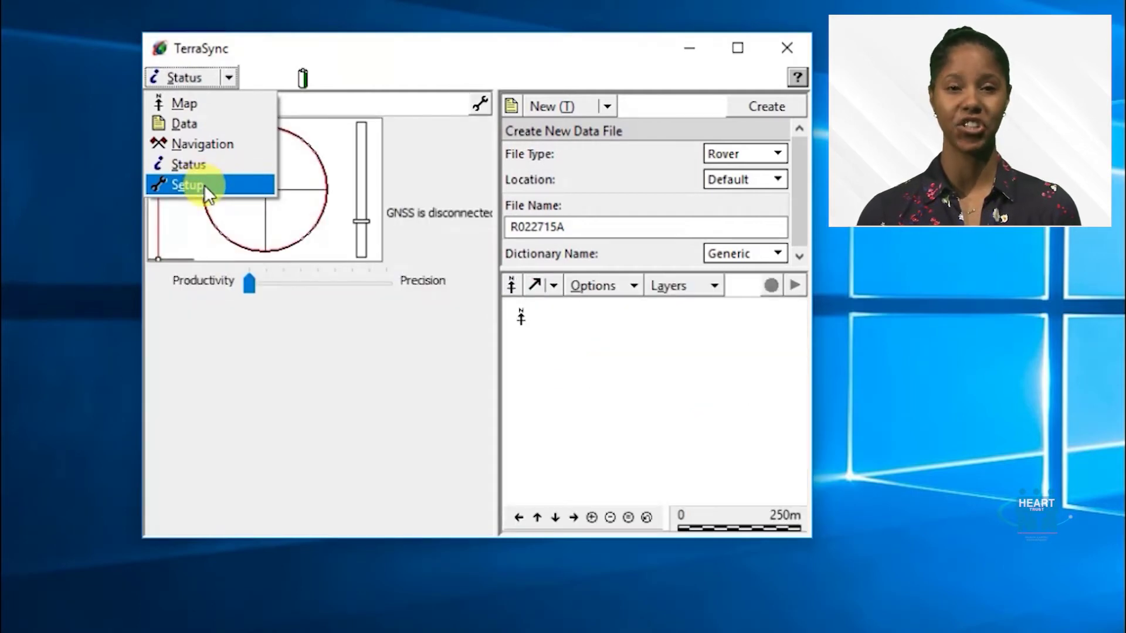
click(204, 185)
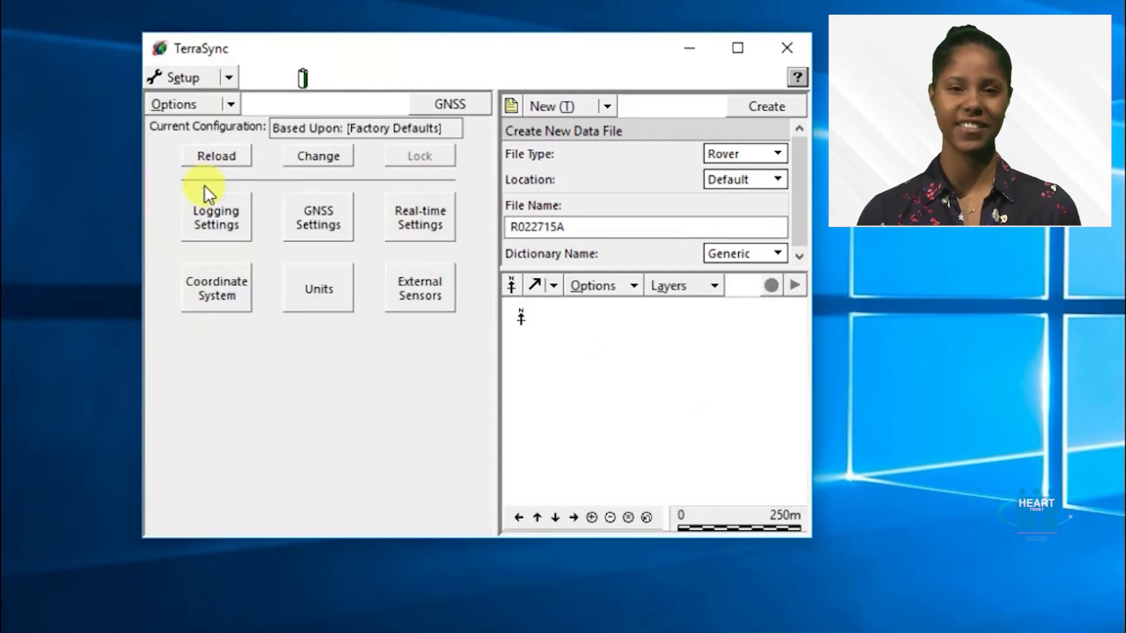
Step: Connect the GNSS receiver and set the coordinate system to Jamaica JAD2001 with Mean Sea Level altitudes
click(445, 104)
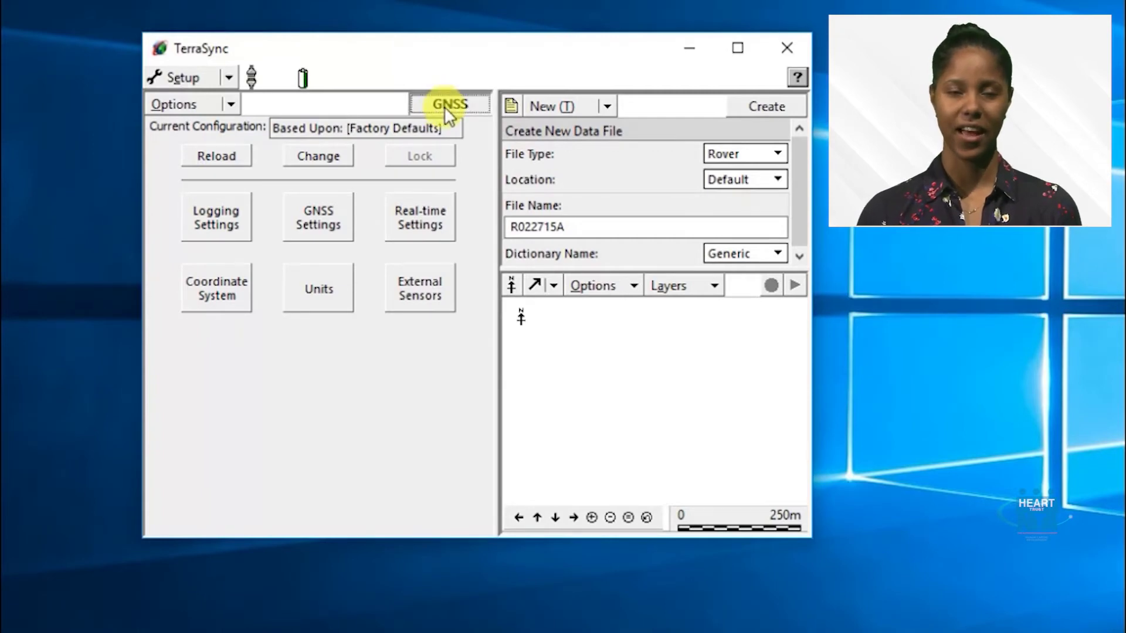
click(217, 288)
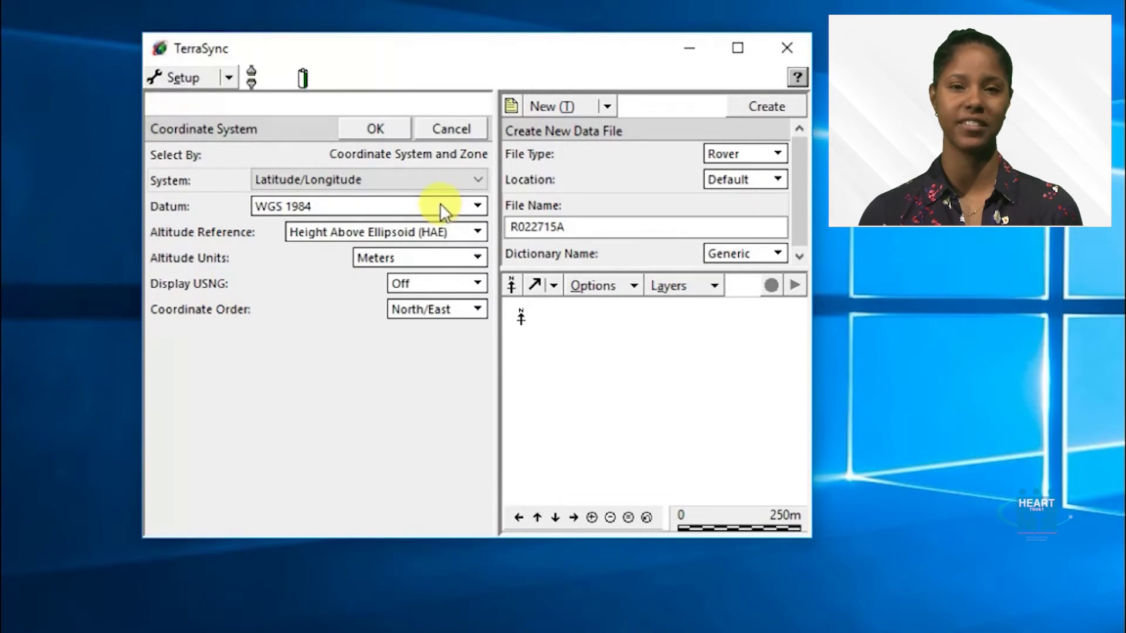
click(476, 179)
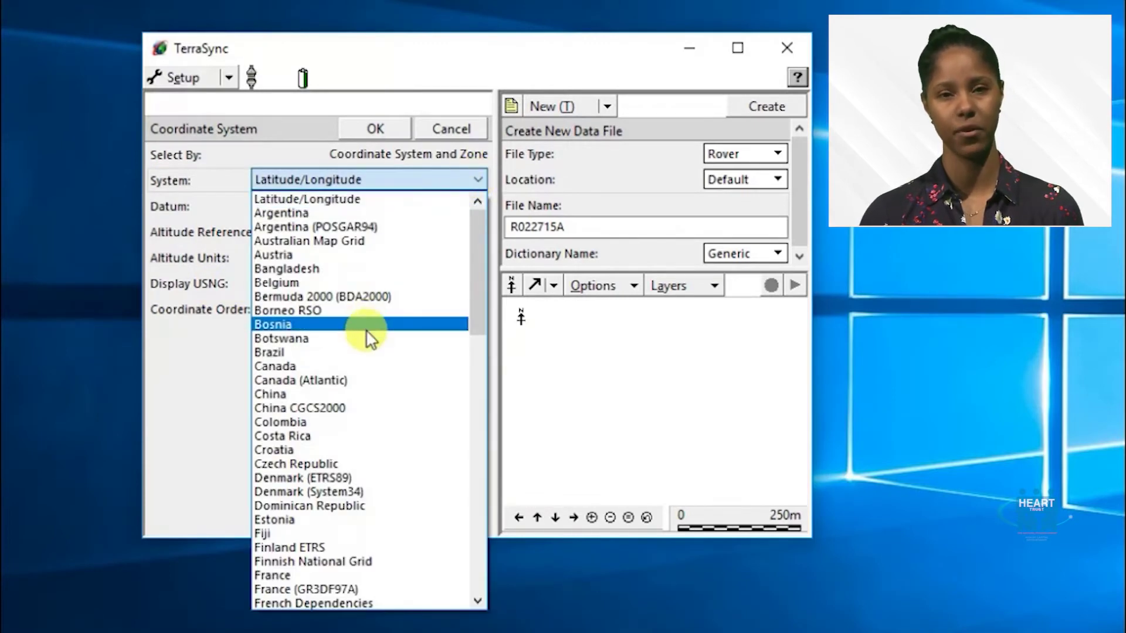
scroll(366, 329, down, 8)
click(322, 452)
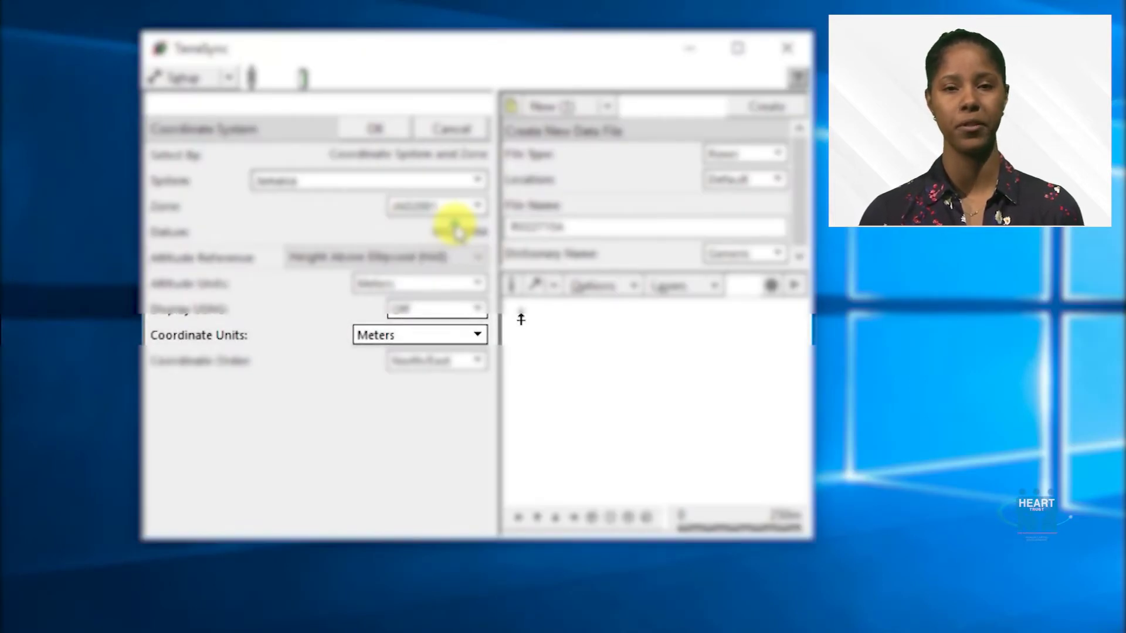
click(480, 252)
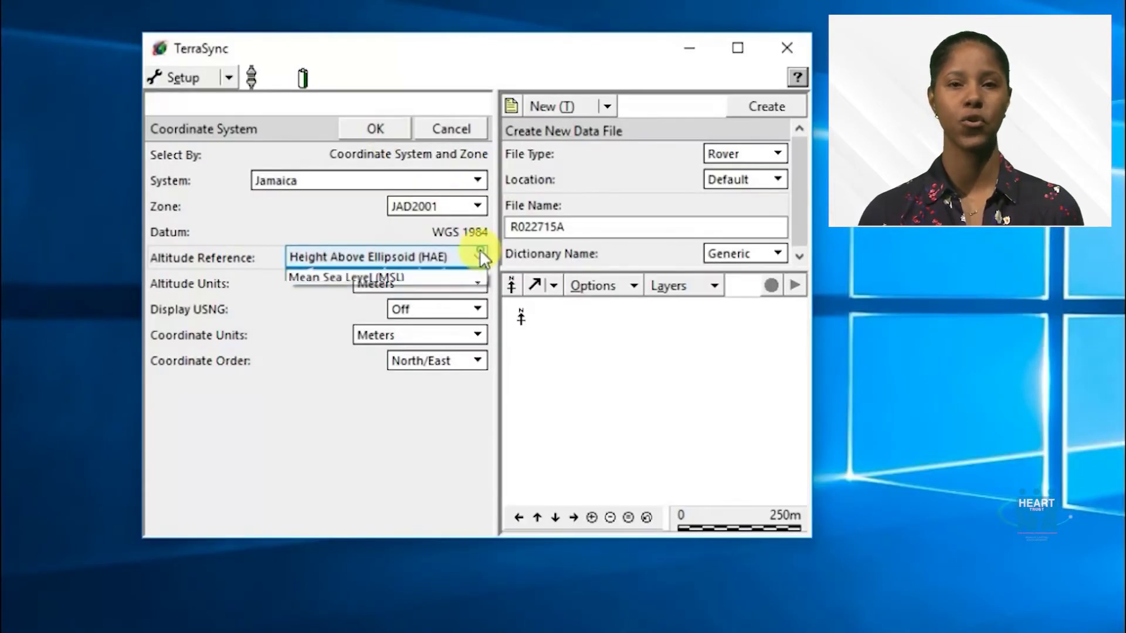
click(455, 287)
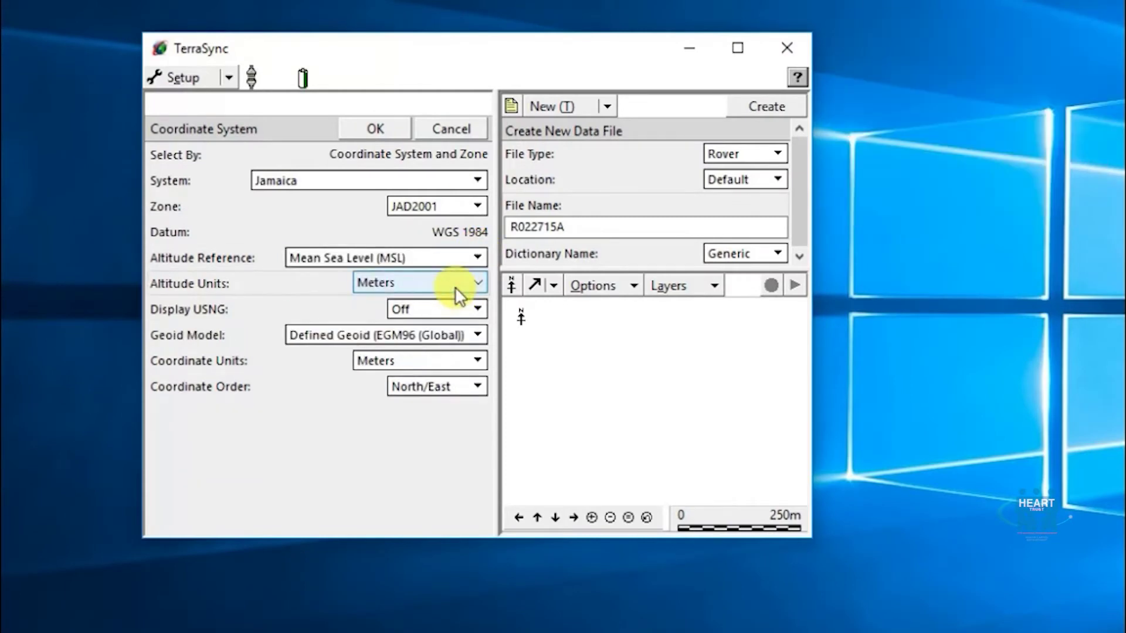
click(380, 134)
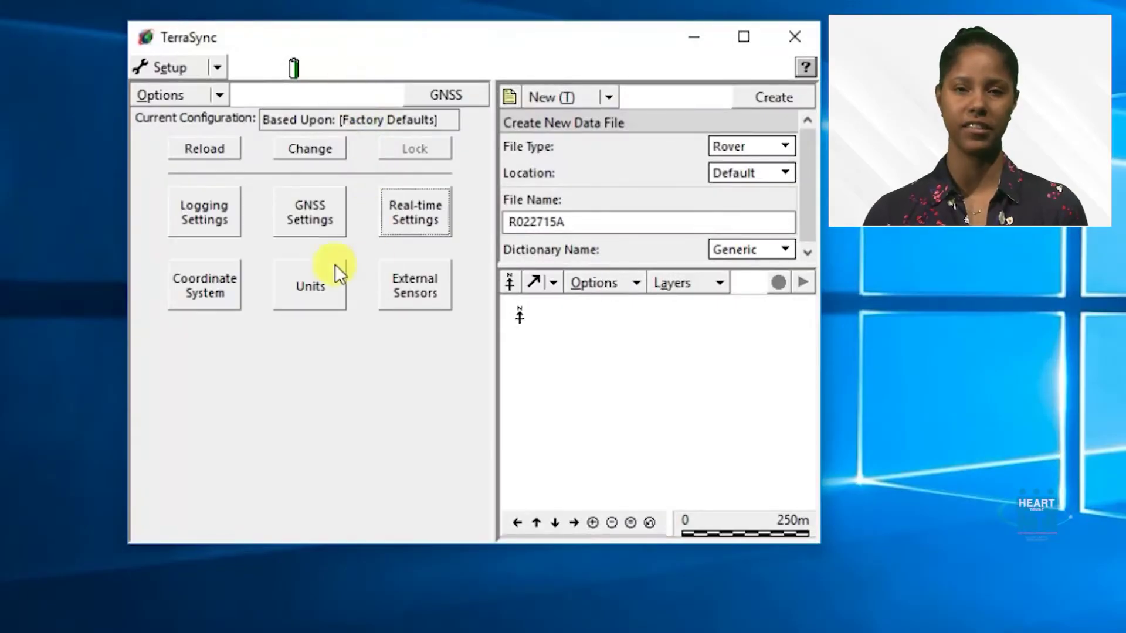
Step: In GNSS Settings, disable Productivity to inspect the filters including minimum elevation, then re-enable it
click(308, 211)
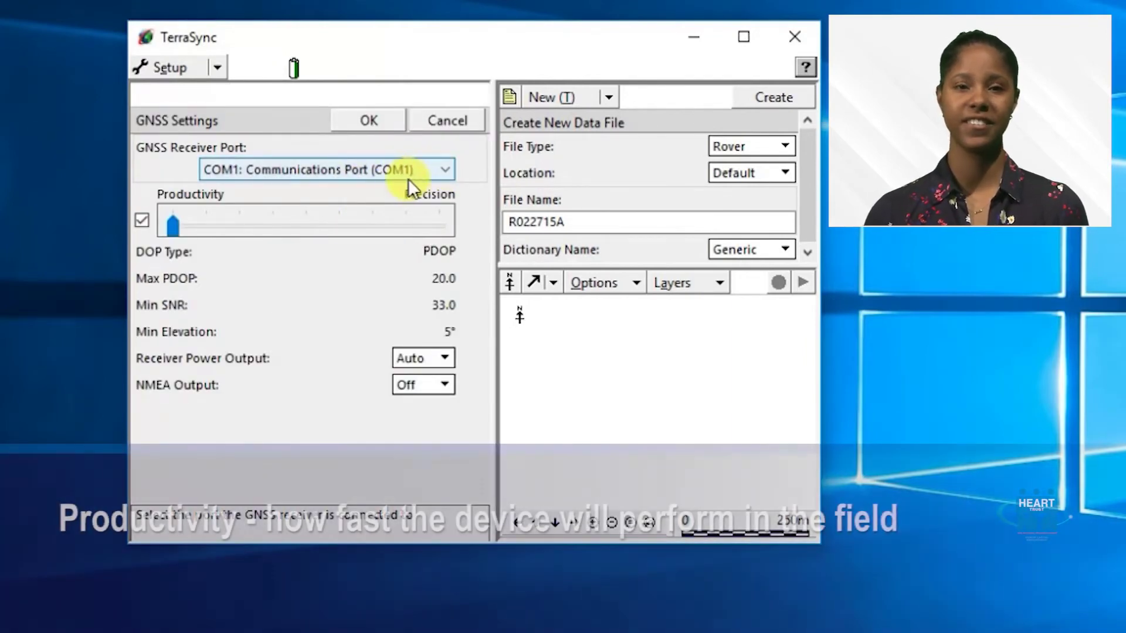
click(143, 221)
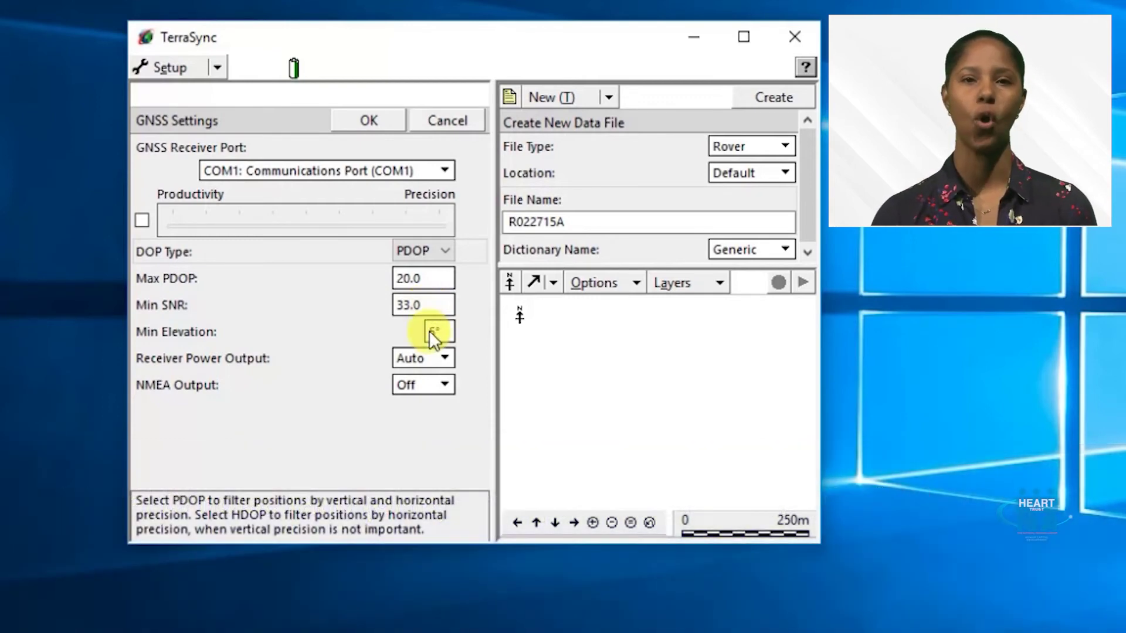
click(434, 335)
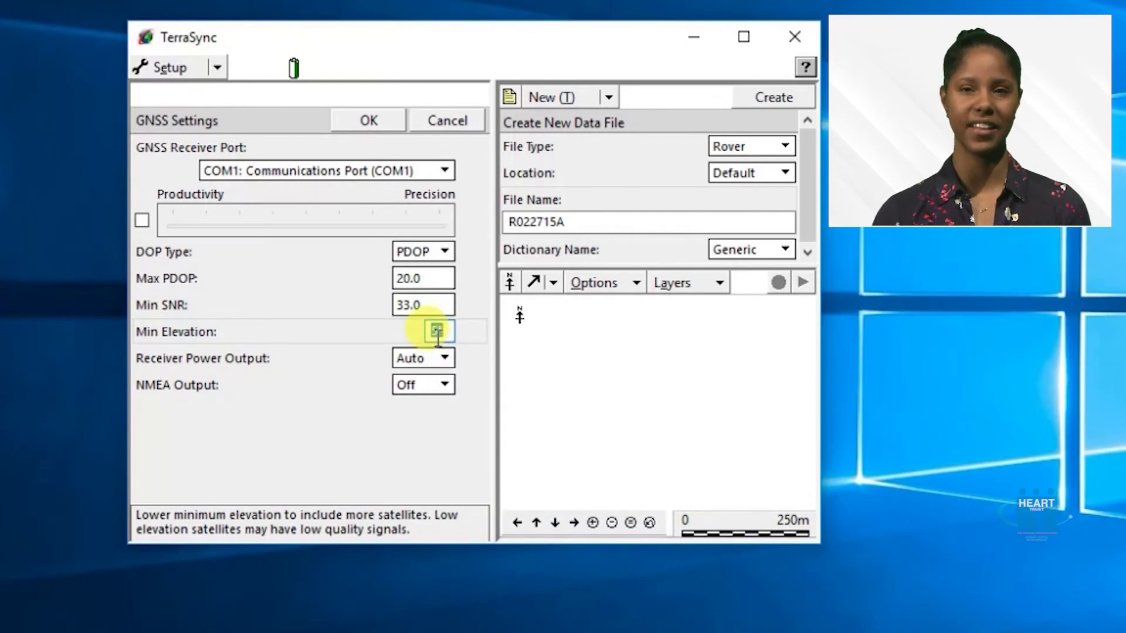
click(142, 220)
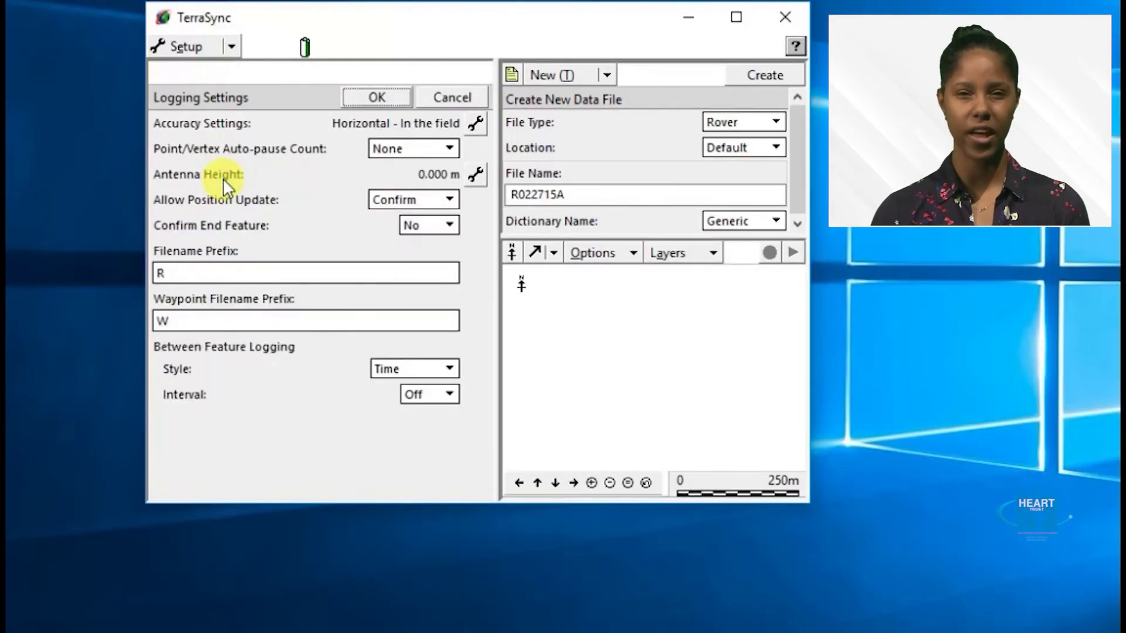
Step: Keep the logging accuracy settings at Horizontal and In the field
click(477, 120)
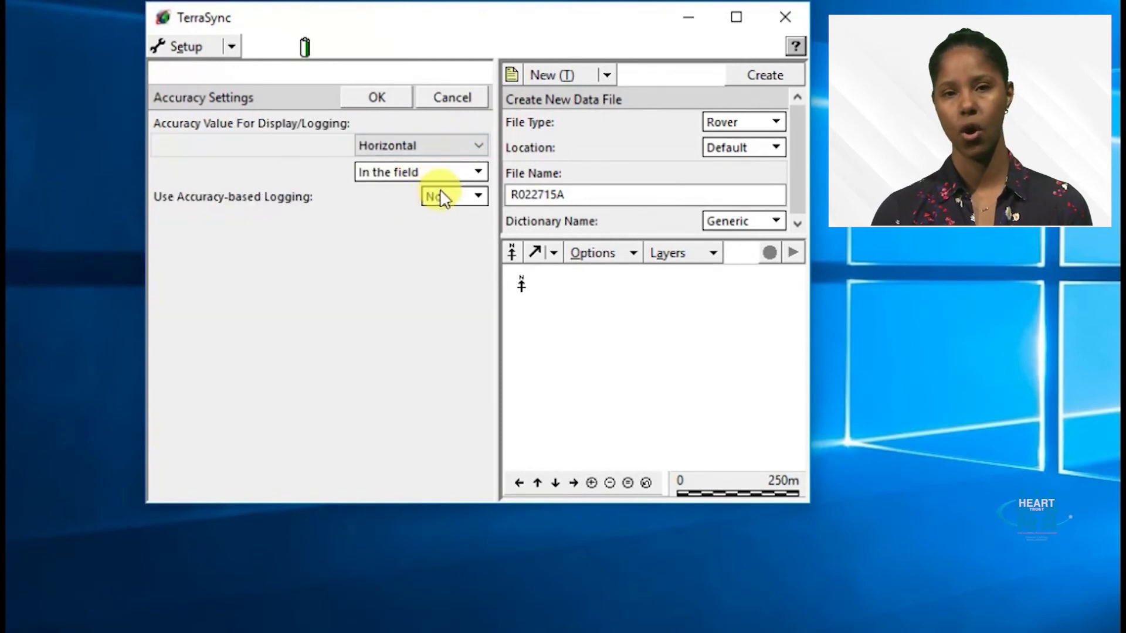
click(462, 152)
click(462, 151)
click(463, 173)
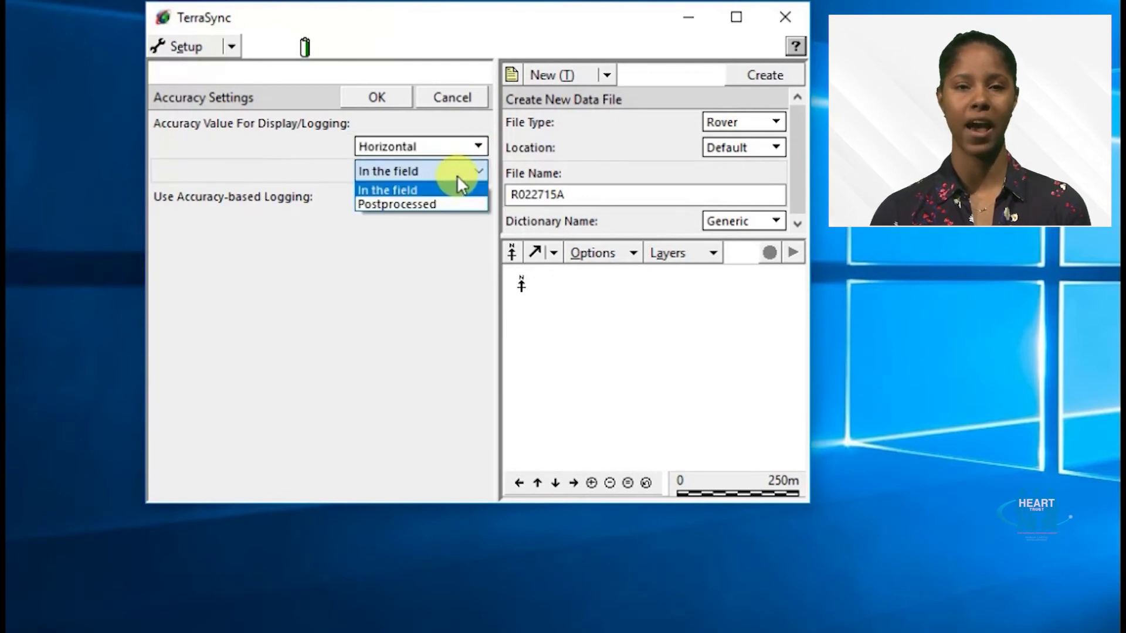
click(457, 188)
click(388, 103)
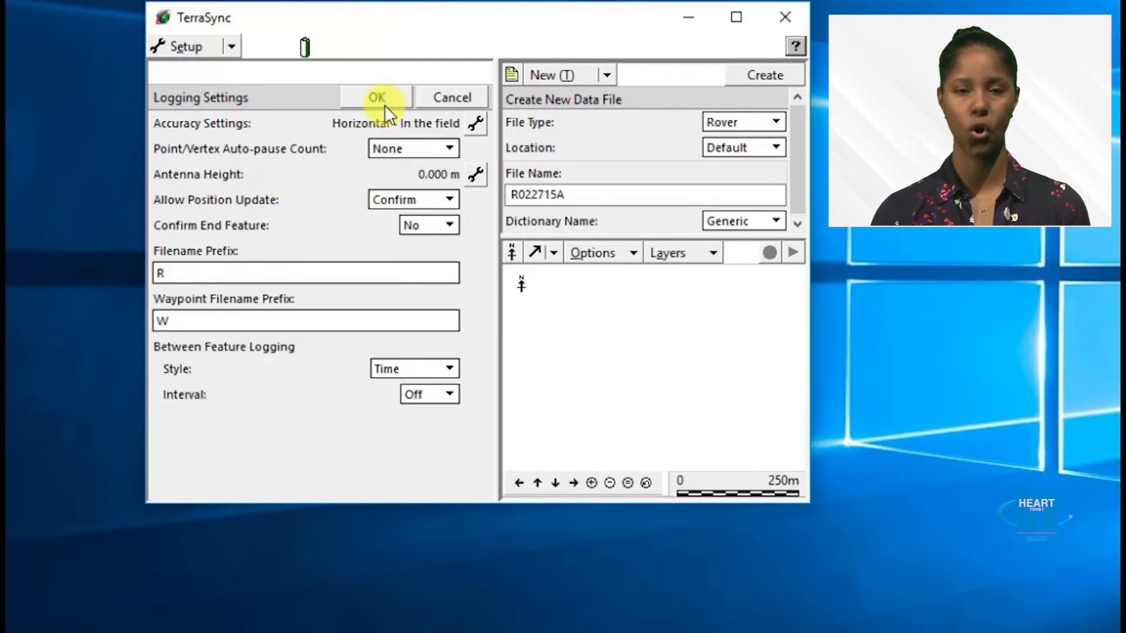
Step: Set the auto-pause count to 1 and the filename prefix to KH
click(432, 150)
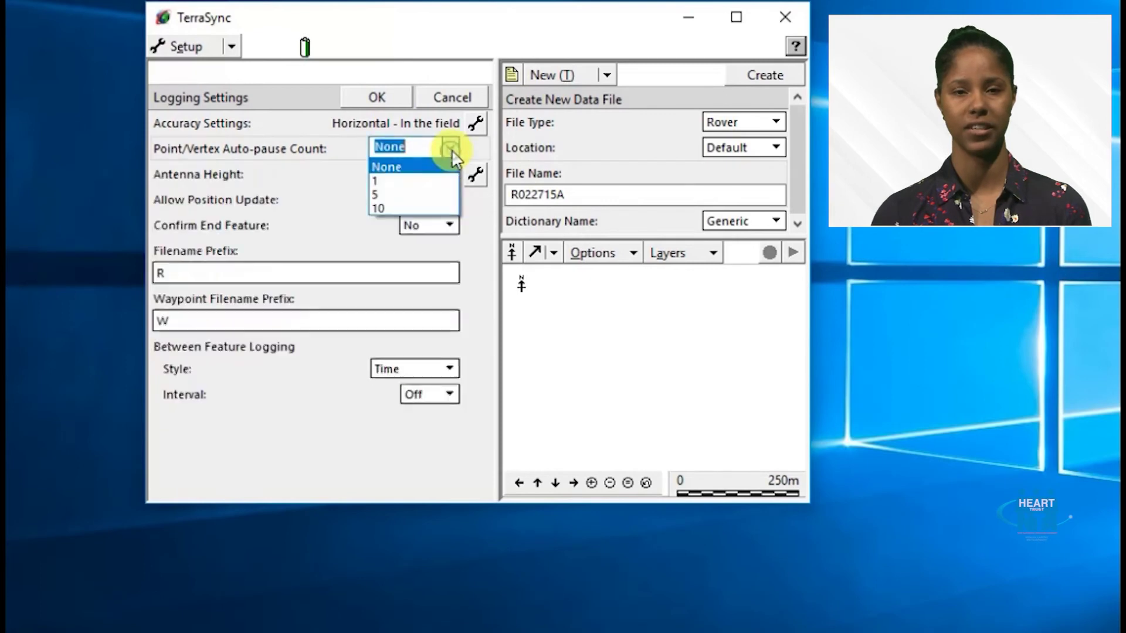
click(432, 180)
click(164, 273)
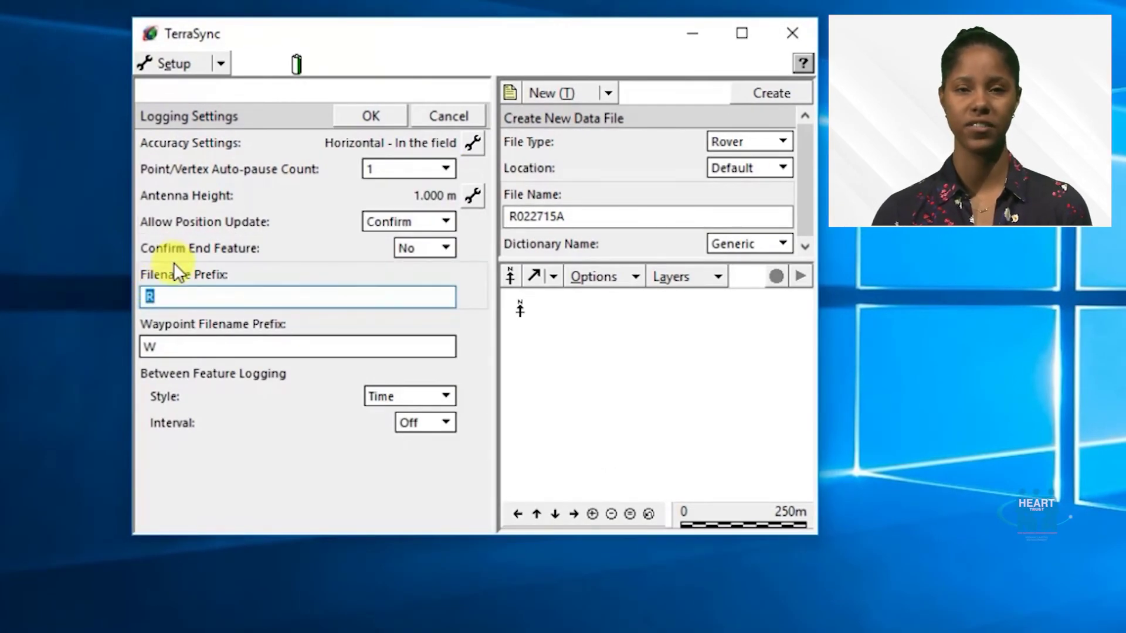
text(K)
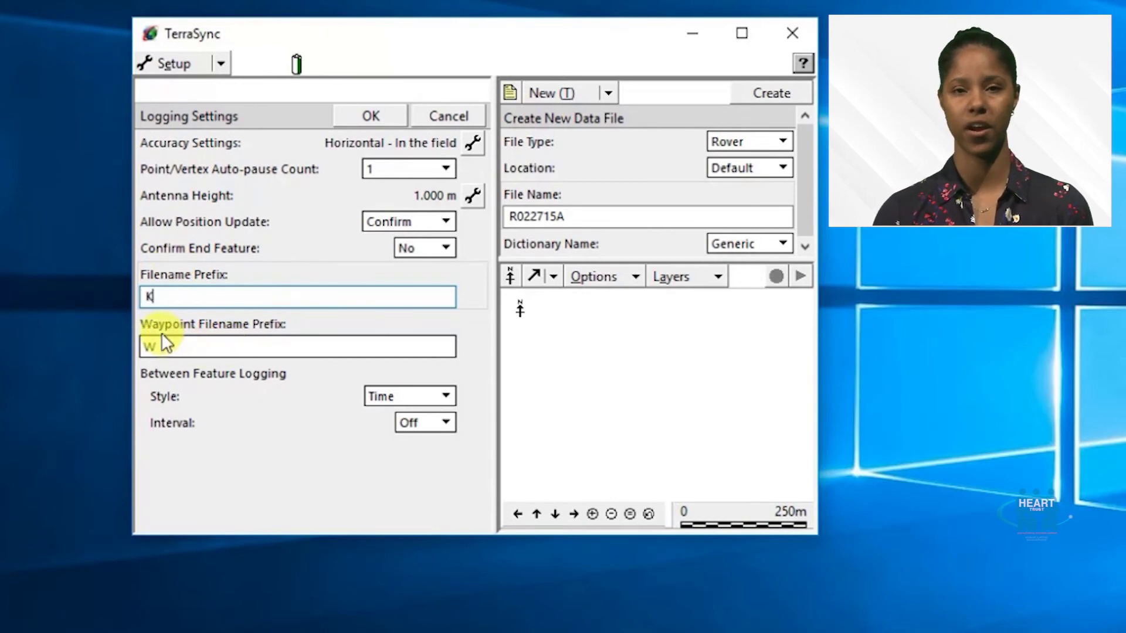
text(H)
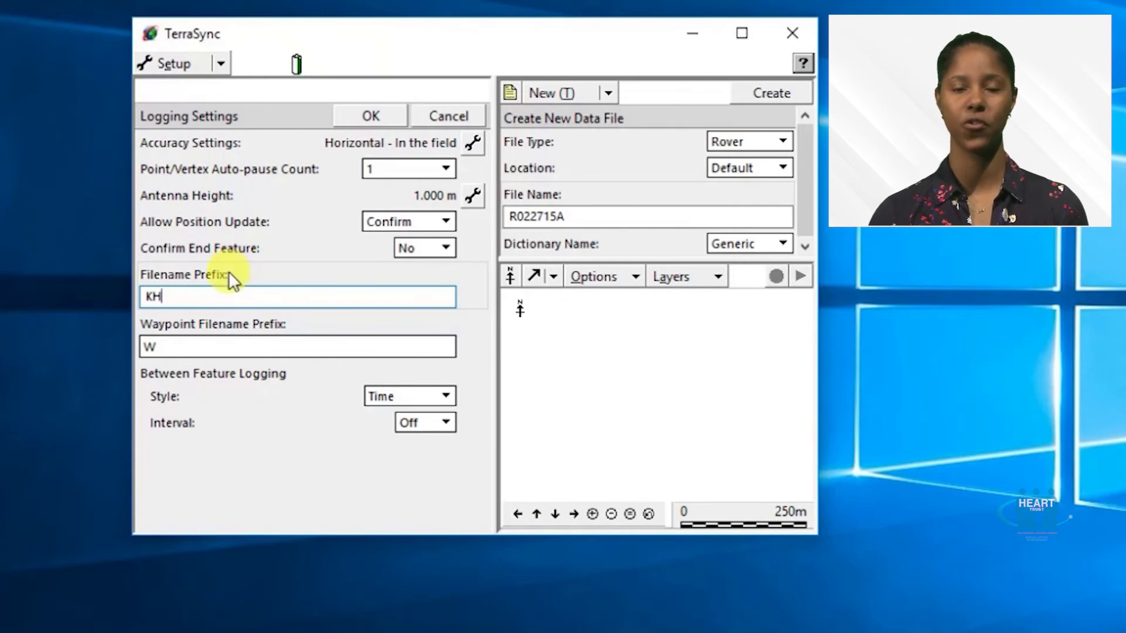
Step: Keep Time-based logging, set the interval to 5s, and save the logging settings
click(444, 398)
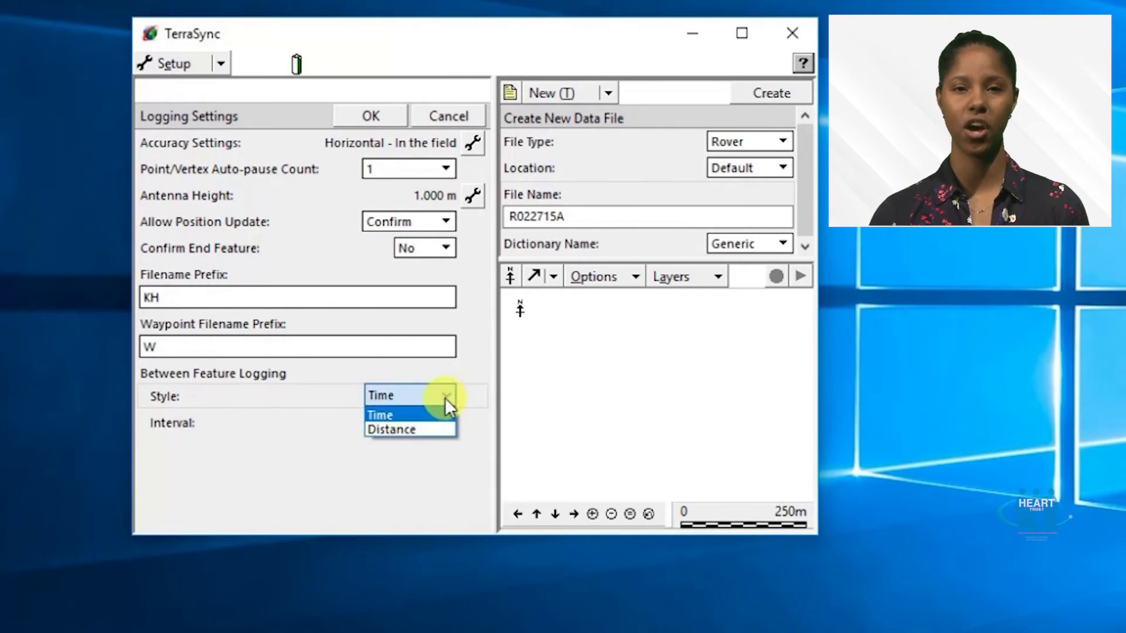
click(444, 398)
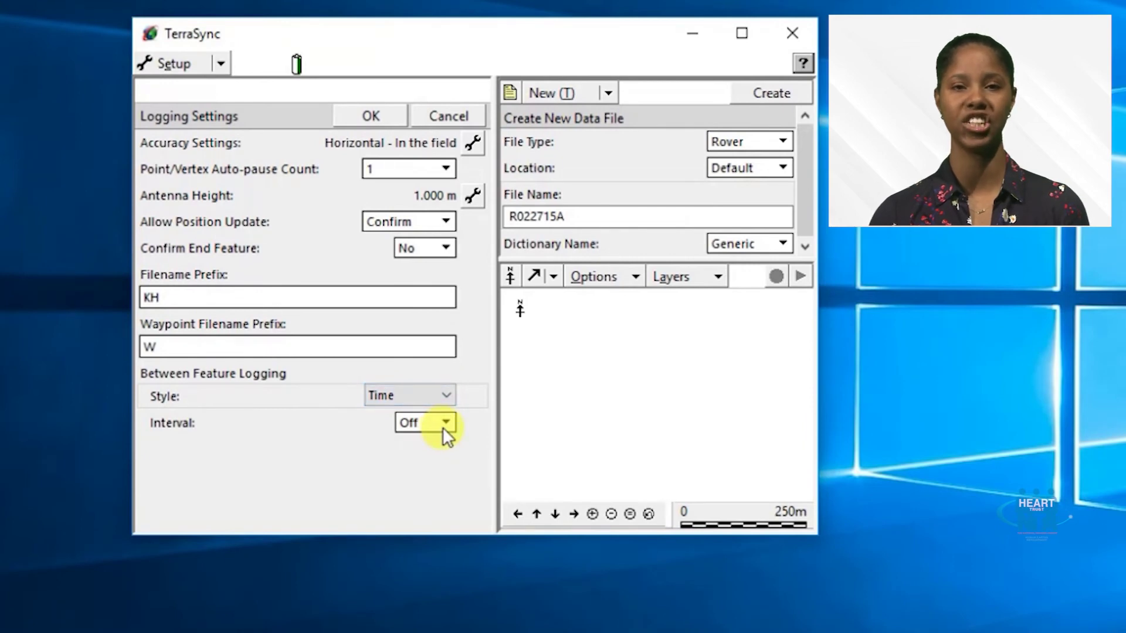
click(441, 426)
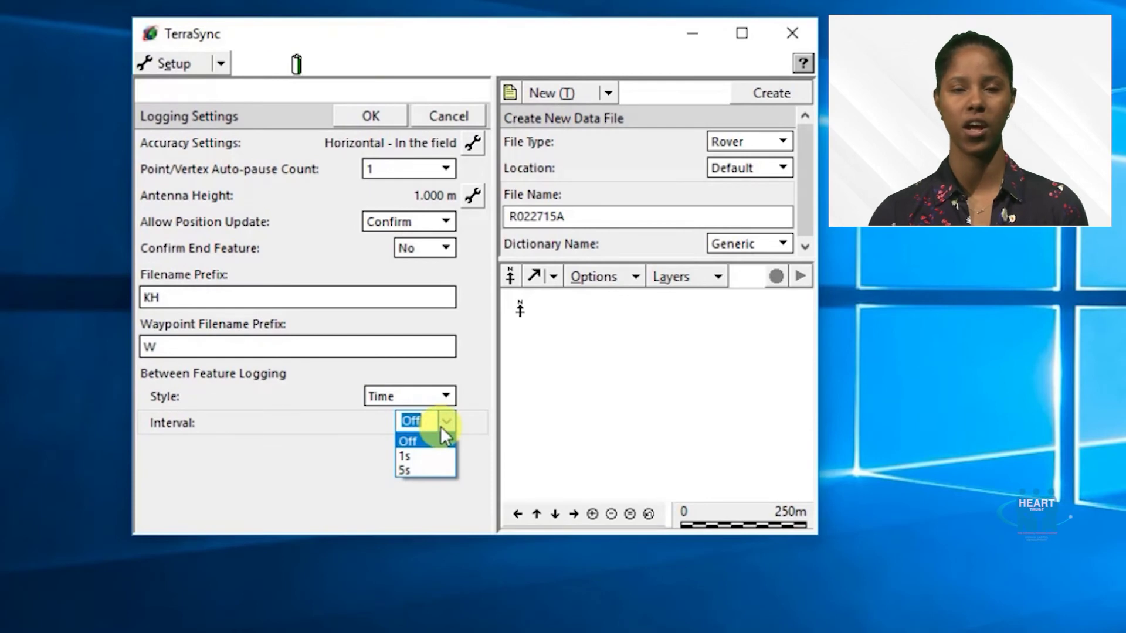
click(431, 471)
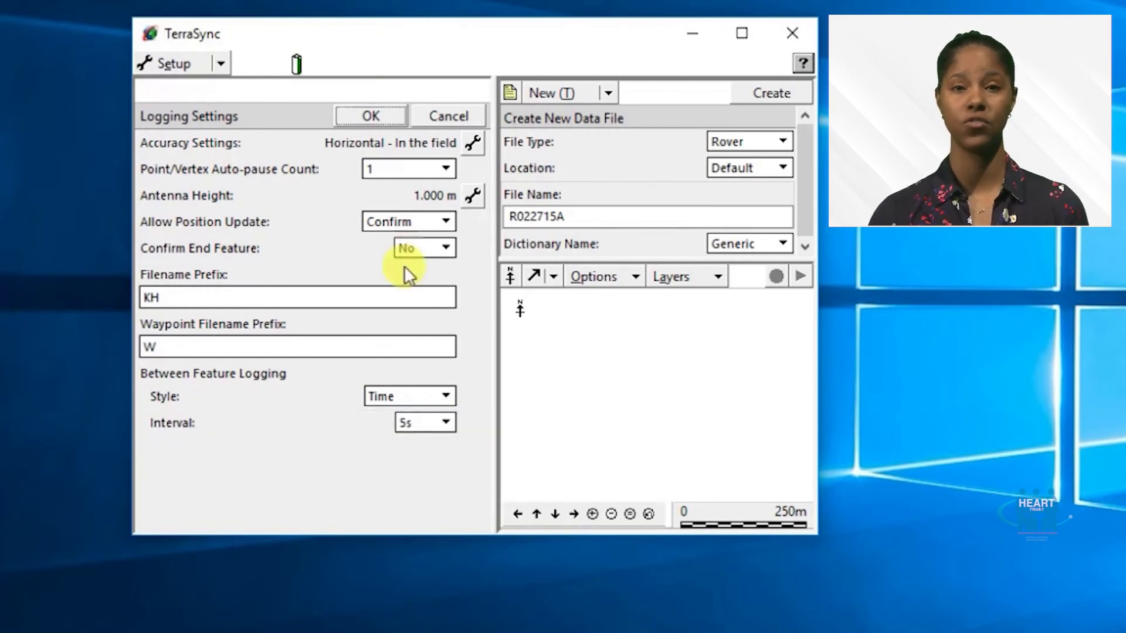
click(368, 114)
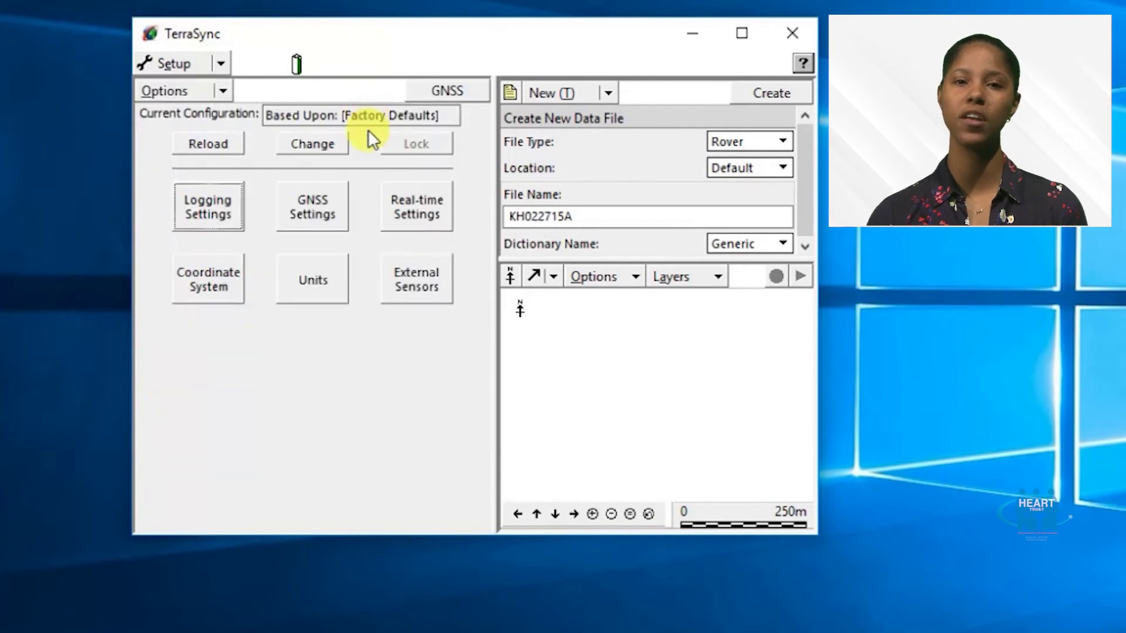